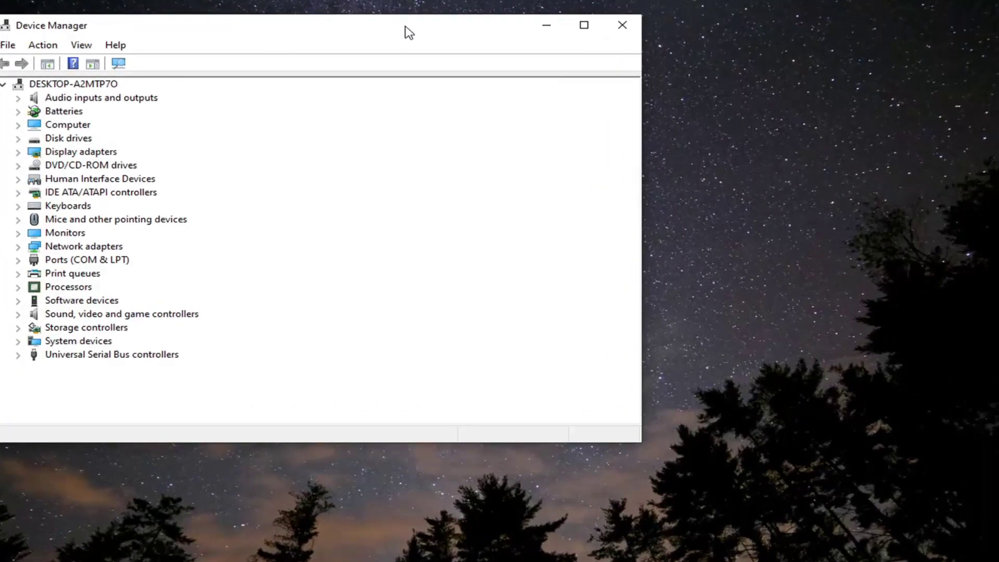
Start a driver update for the VMware SVGA 3D device under Display adapters.
left_click_drag(404, 29, 606, 65)
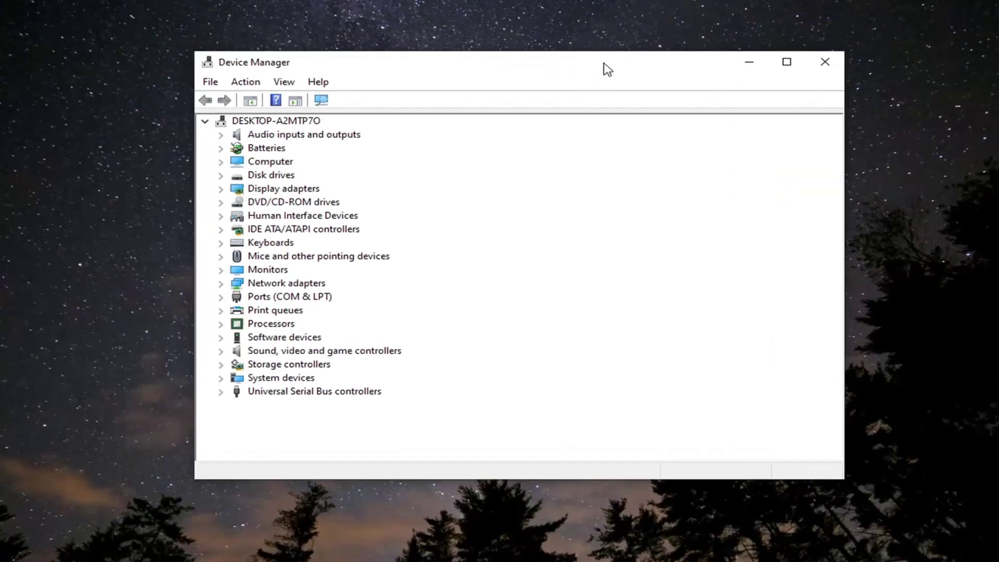
double_click(251, 190)
right_click(250, 190)
key("Escape")
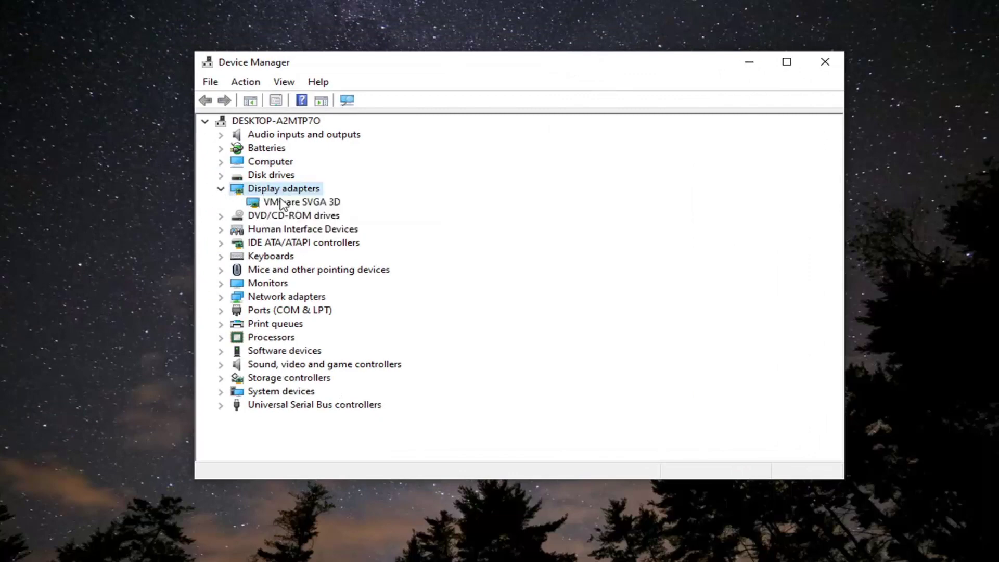
left_click(285, 203)
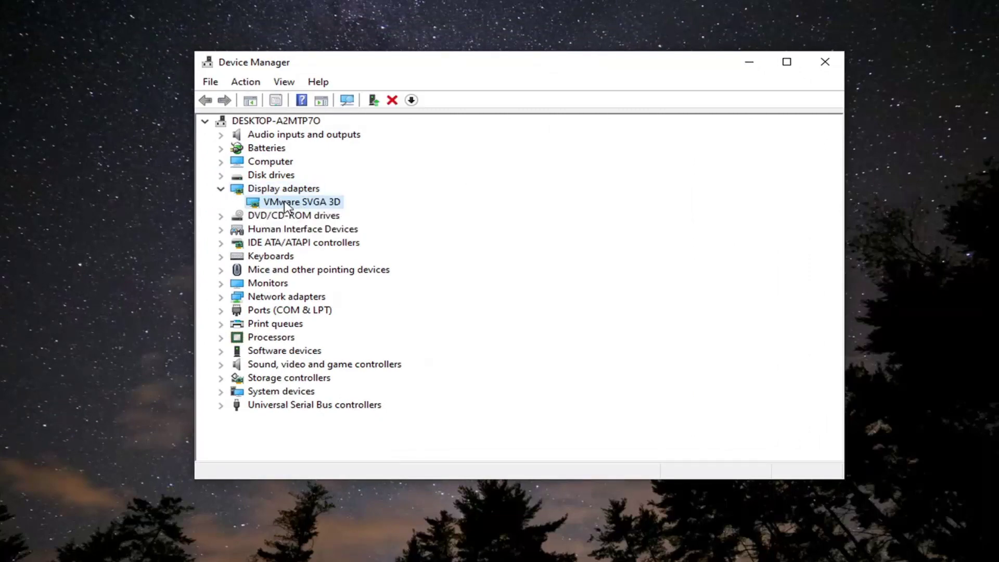
right_click(285, 204)
left_click(312, 211)
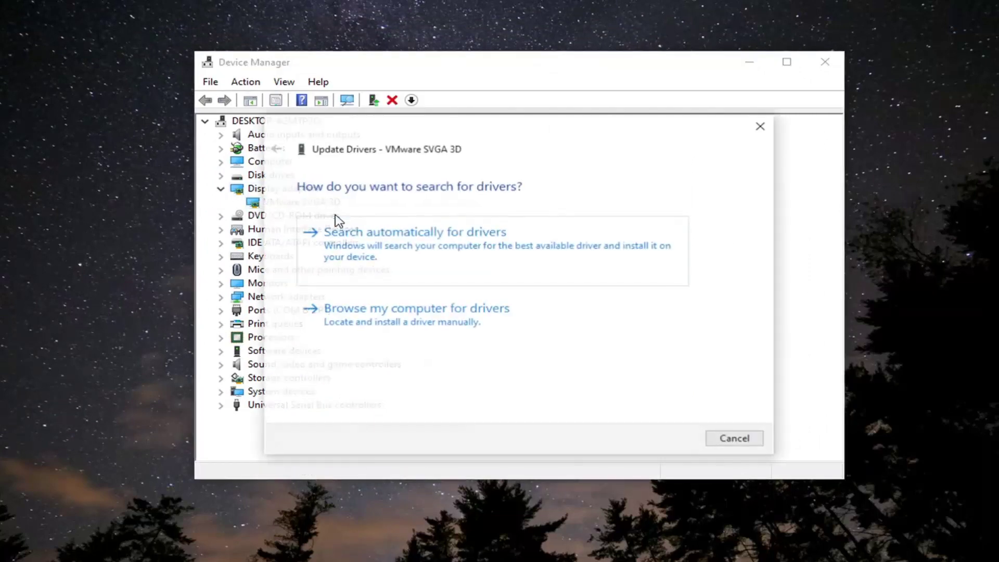
Install the VMware SVGA 3D driver manually from the list of available drivers on the computer.
left_click(385, 312)
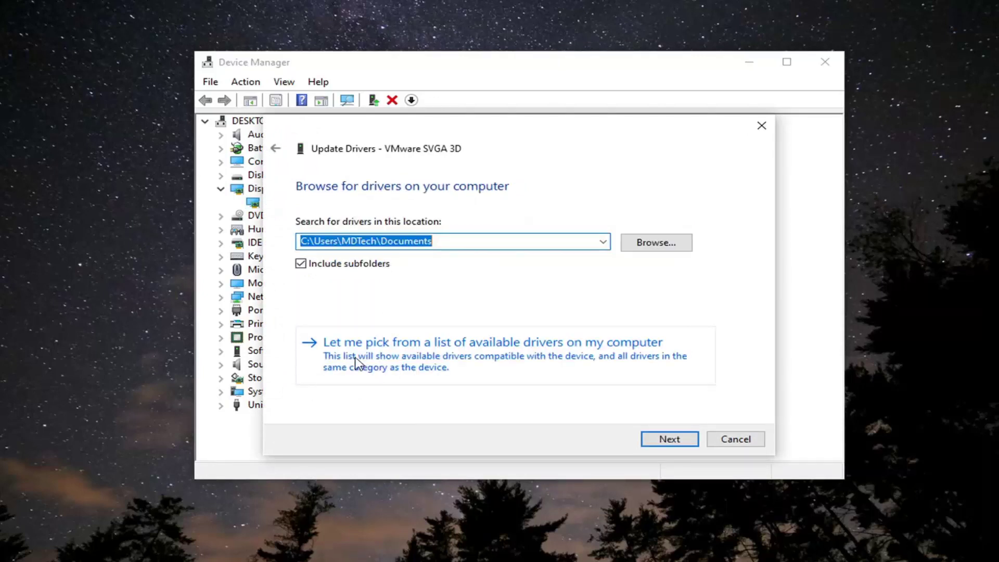
left_click(612, 358)
left_click(349, 325)
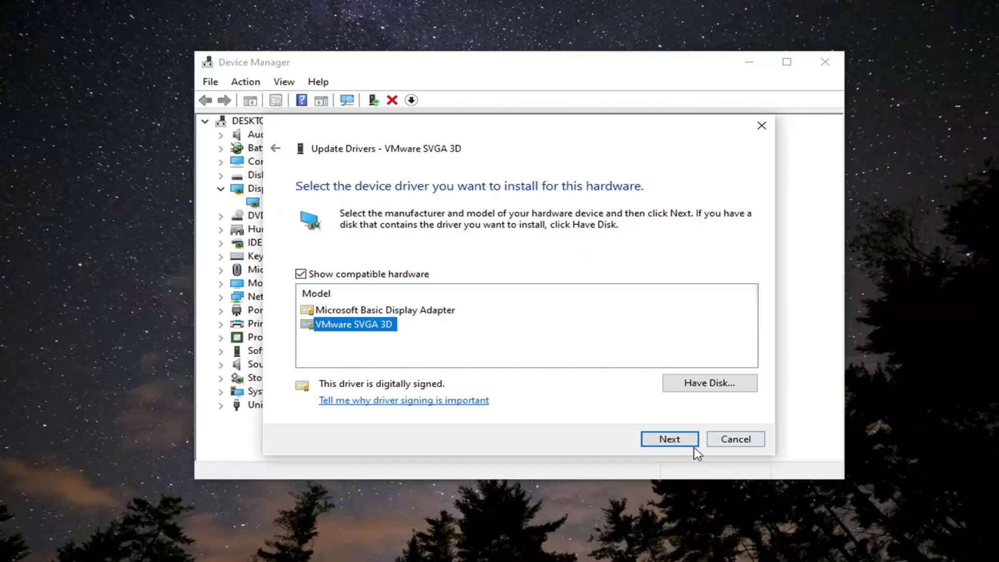
left_click(652, 438)
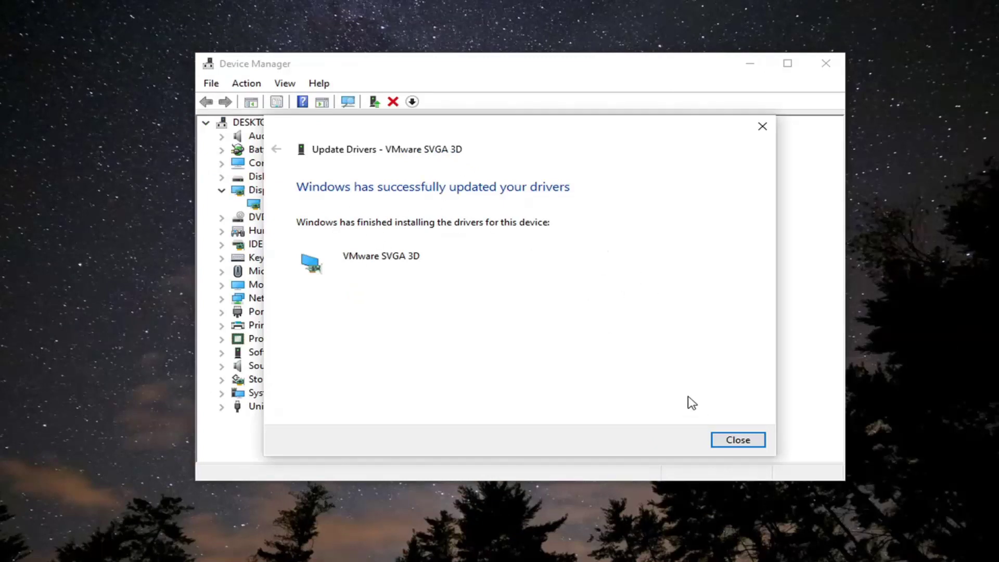
left_click(737, 440)
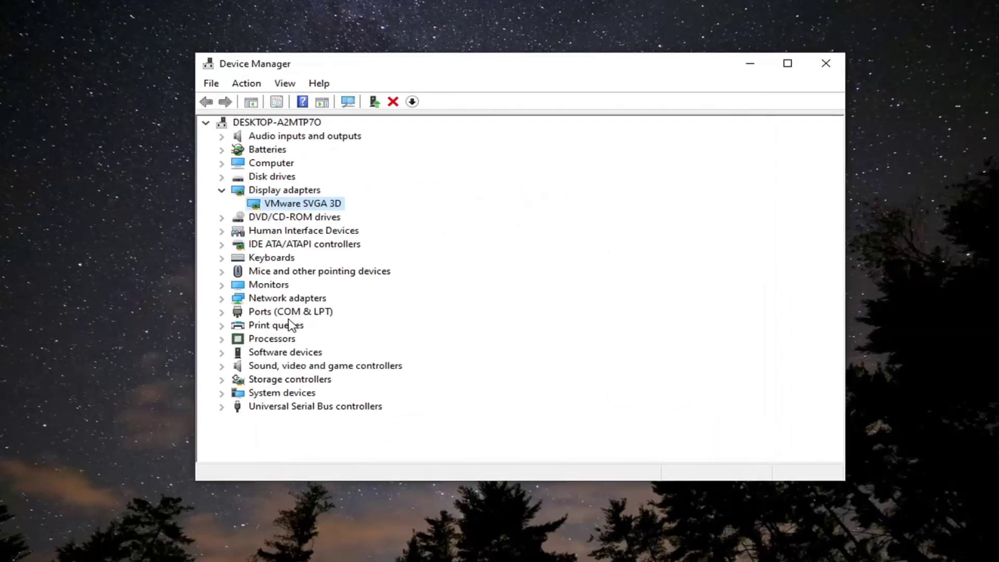
Update the High Definition Audio Device by installing its driver from the list of available drivers on the computer.
left_click(291, 366)
double_click(296, 367)
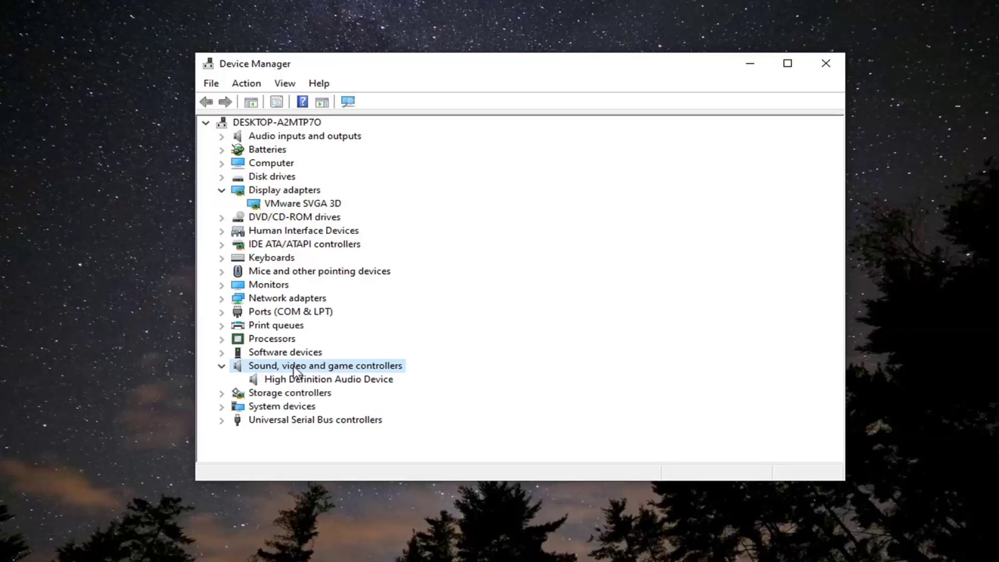
right_click(291, 380)
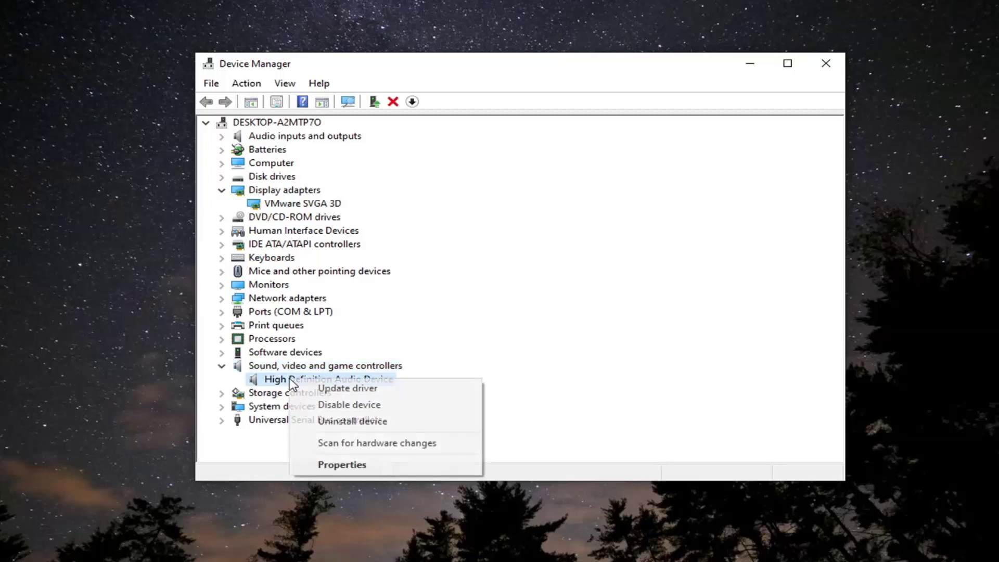
left_click(383, 395)
left_click(342, 317)
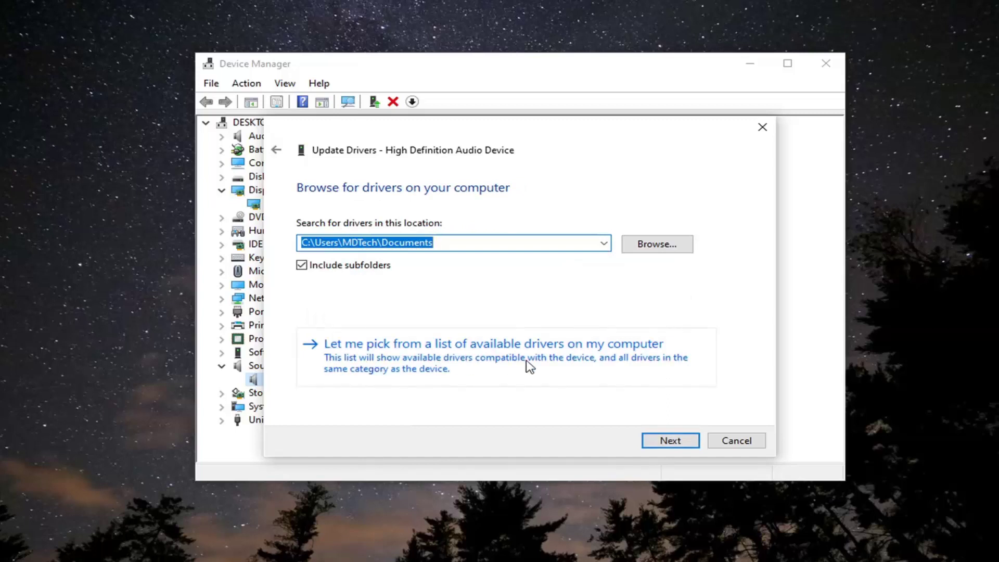
left_click(635, 363)
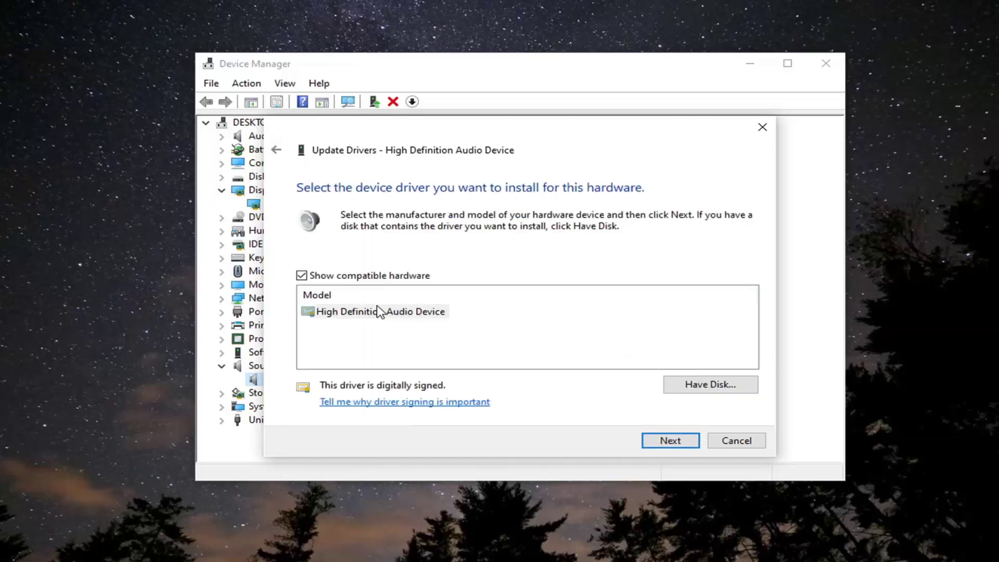
left_click(651, 440)
left_click(587, 382)
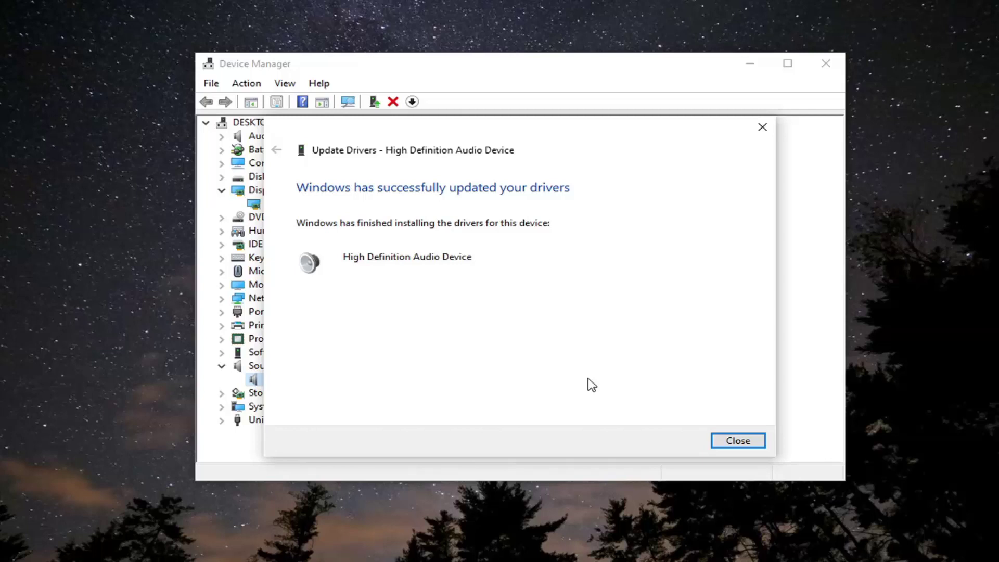
left_click(729, 442)
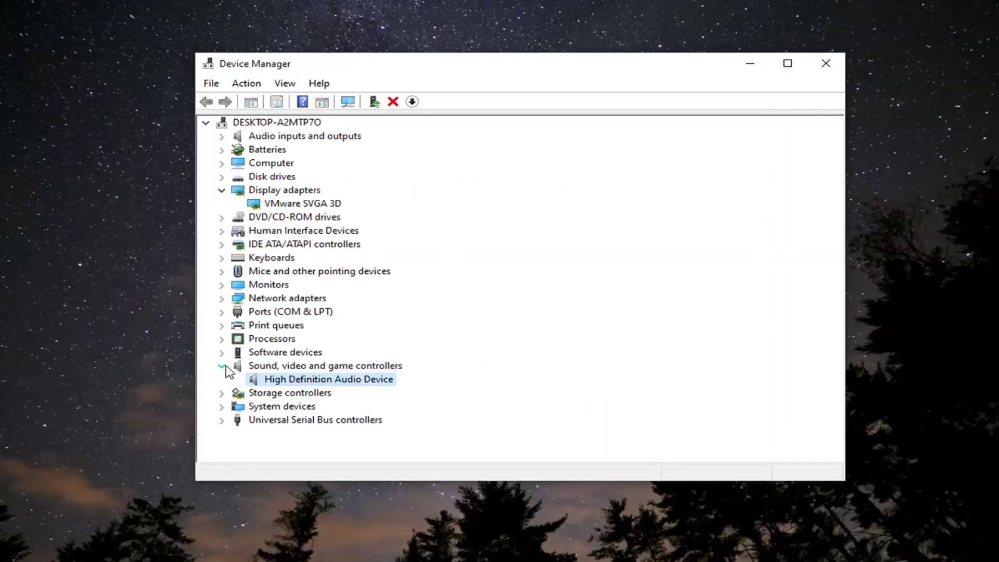
Update the Intel(R) 82574L Gigabit Network Connection with the driver from the computer's available list, and close Device Manager.
left_click(222, 367)
double_click(272, 300)
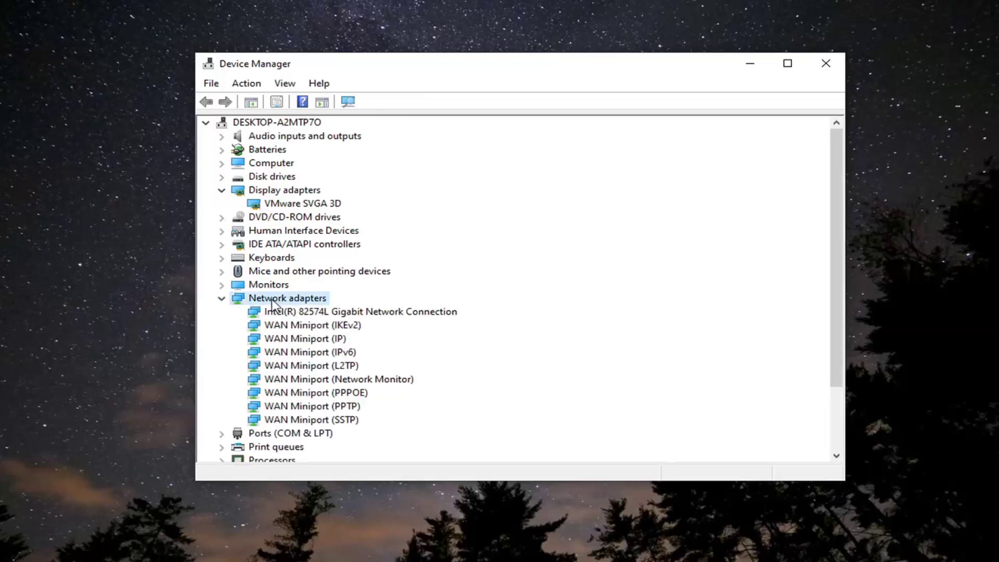
right_click(292, 312)
left_click(308, 319)
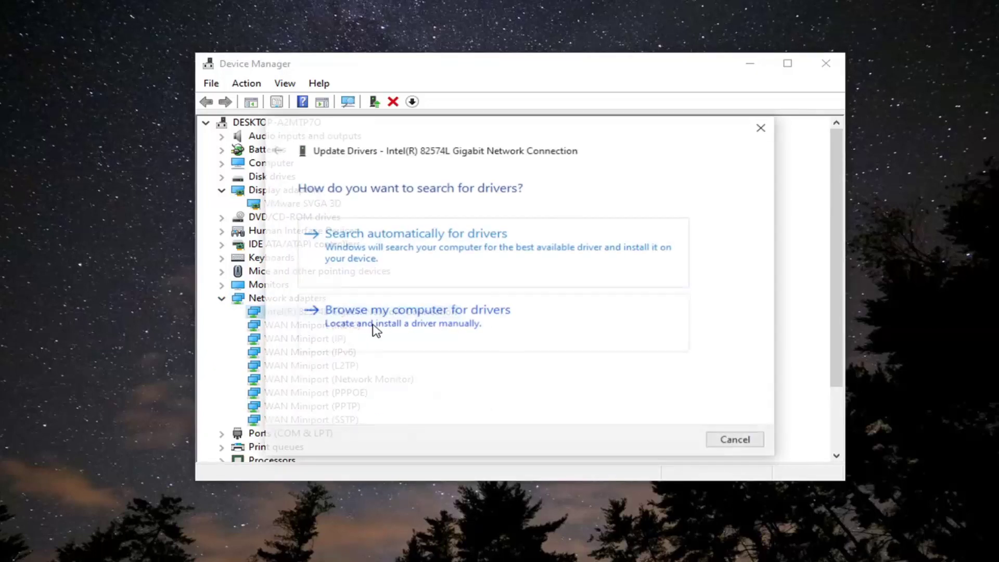
left_click(406, 318)
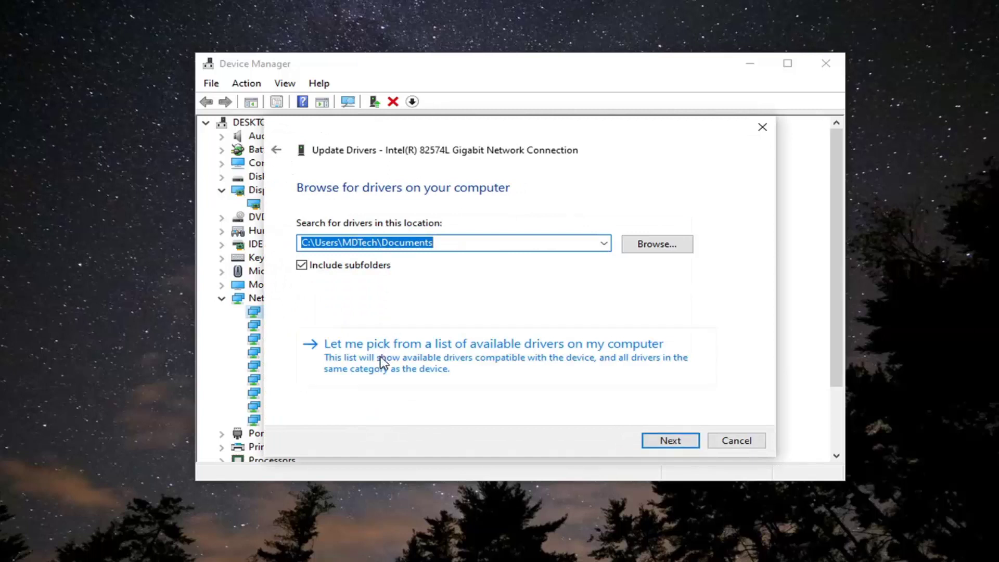
left_click(382, 362)
left_click(670, 440)
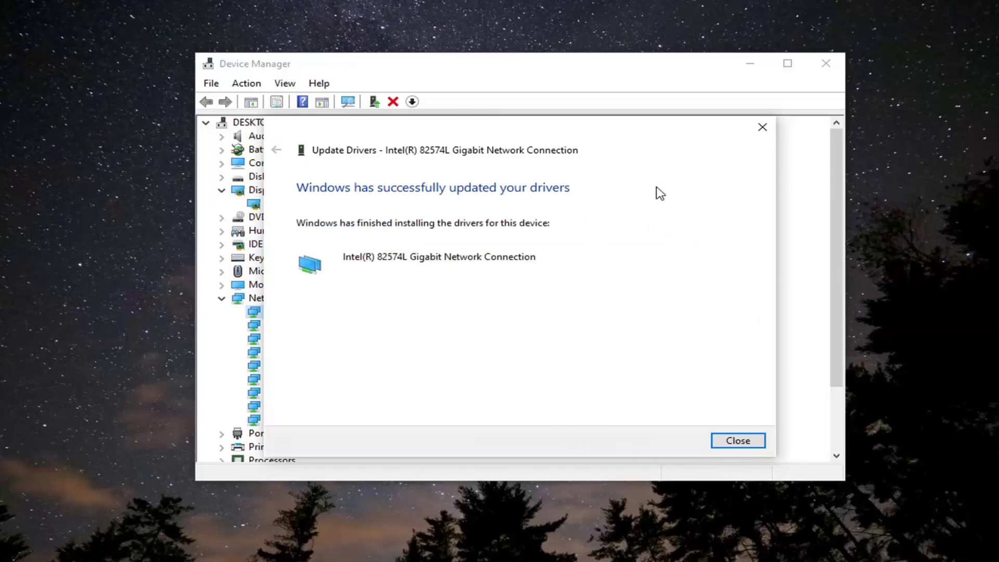
left_click(738, 440)
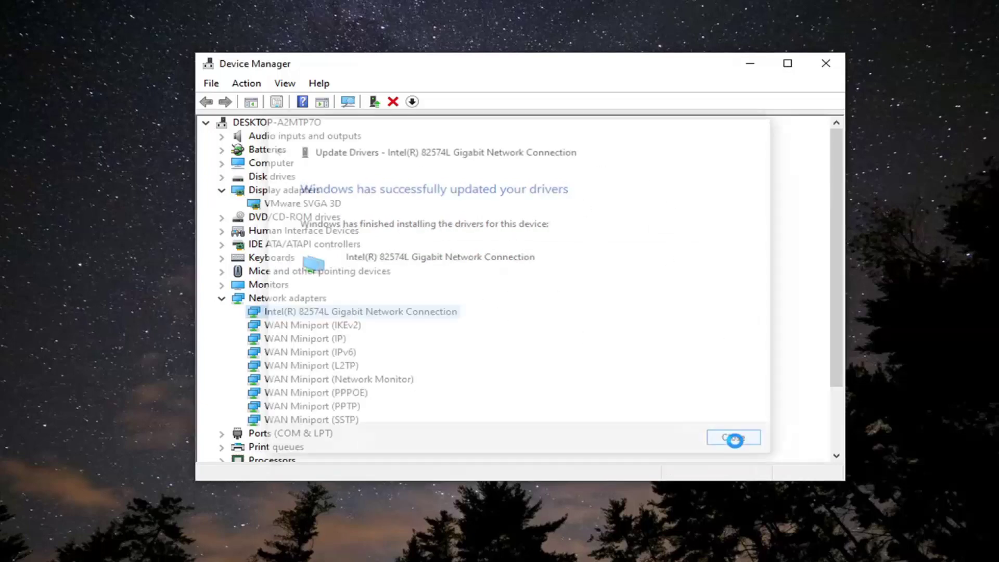
left_click(824, 63)
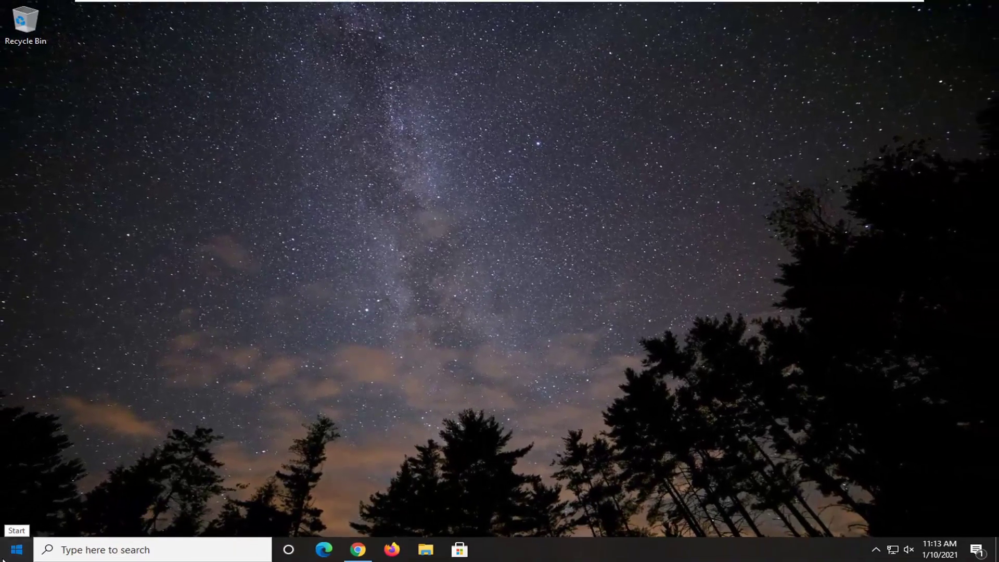
Search for cmd and open Command Prompt as administrator, allowing it to make changes to the device.
left_click(3, 557)
type("c")
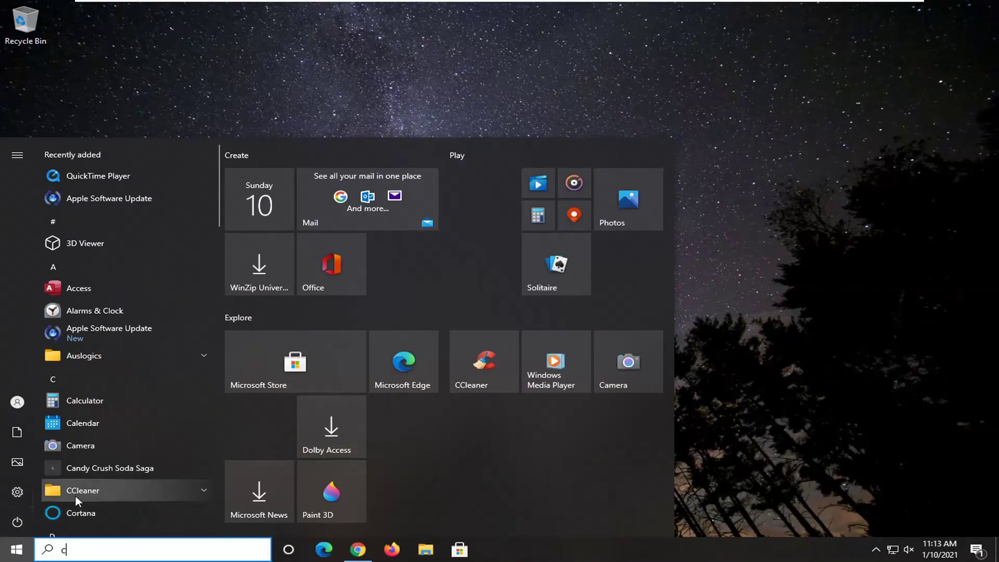
type("md")
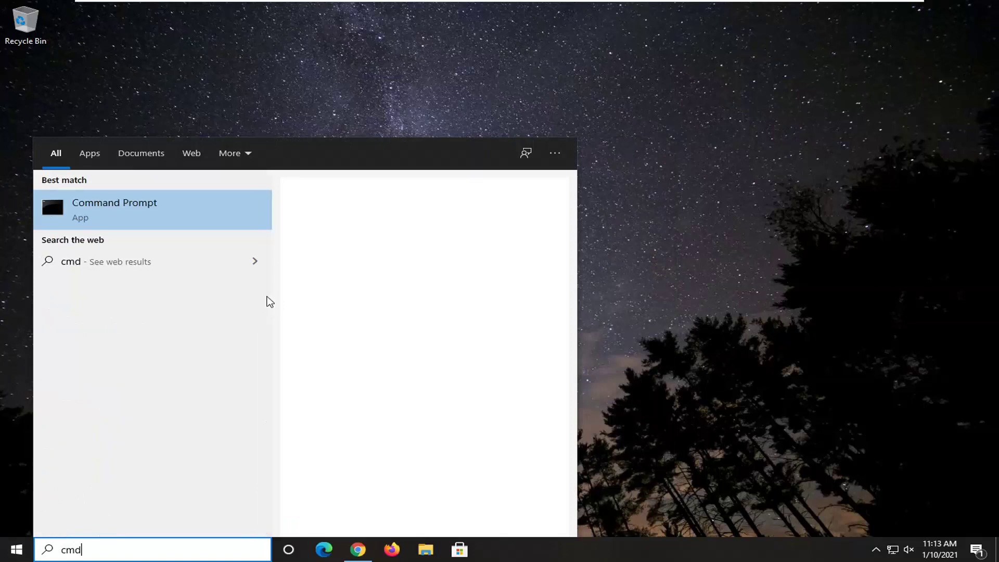
right_click(105, 219)
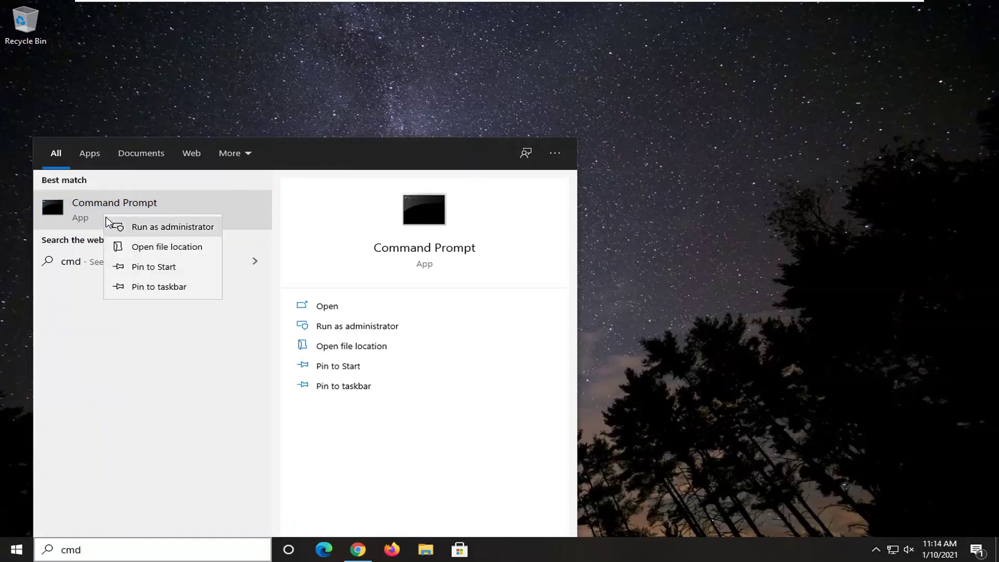
left_click(177, 227)
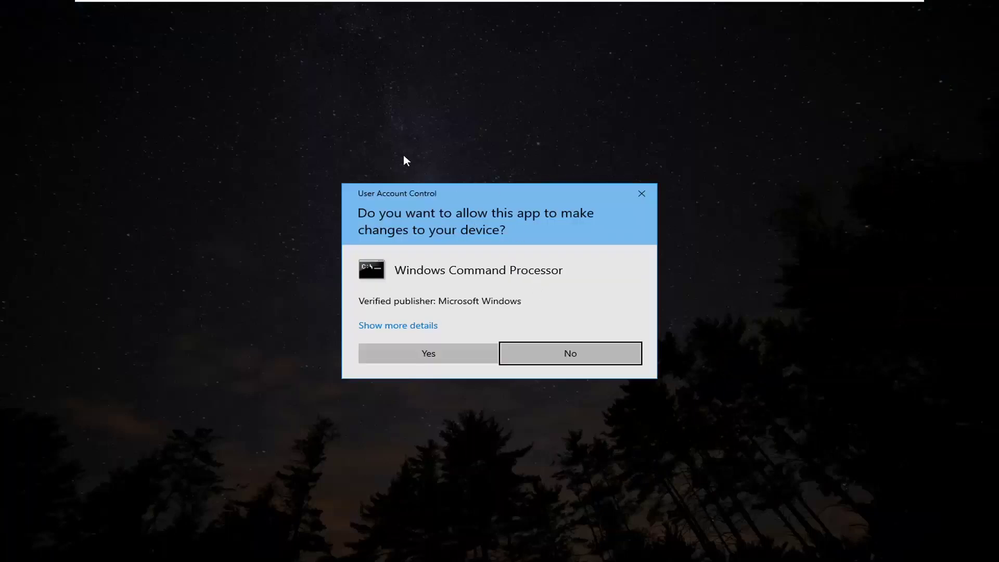
left_click(429, 351)
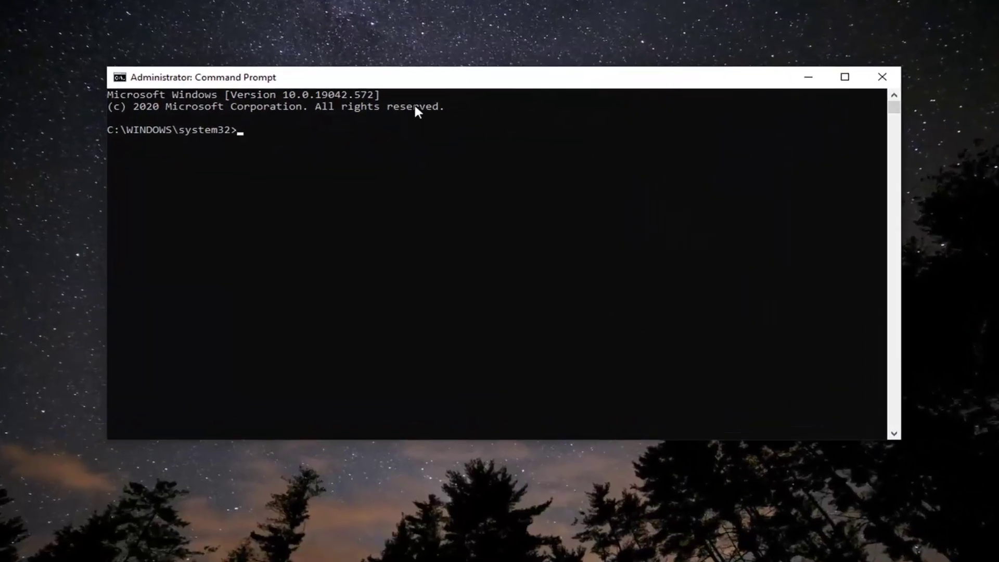
Run the system file check with sfc /scannow.
type("s")
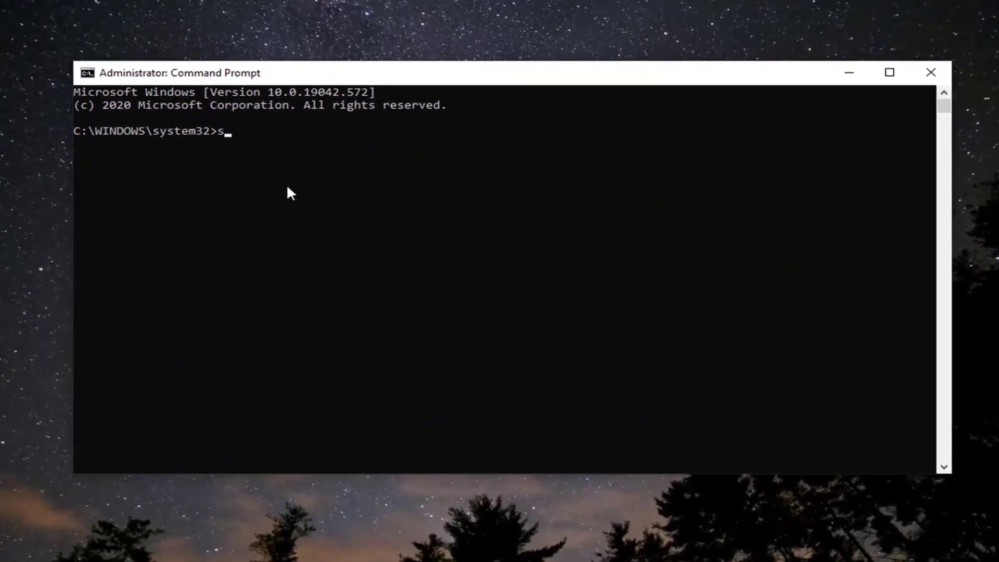
type("fc /scannow")
key("Return")
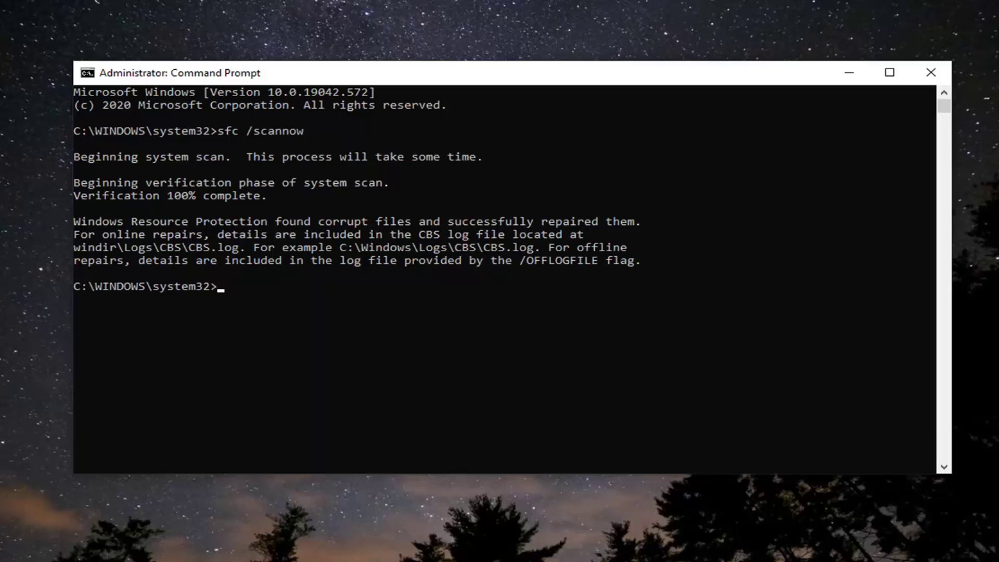
Paste and run the command Dism /Online /Cleanup-Image /ScanHealth.
right_click(481, 70)
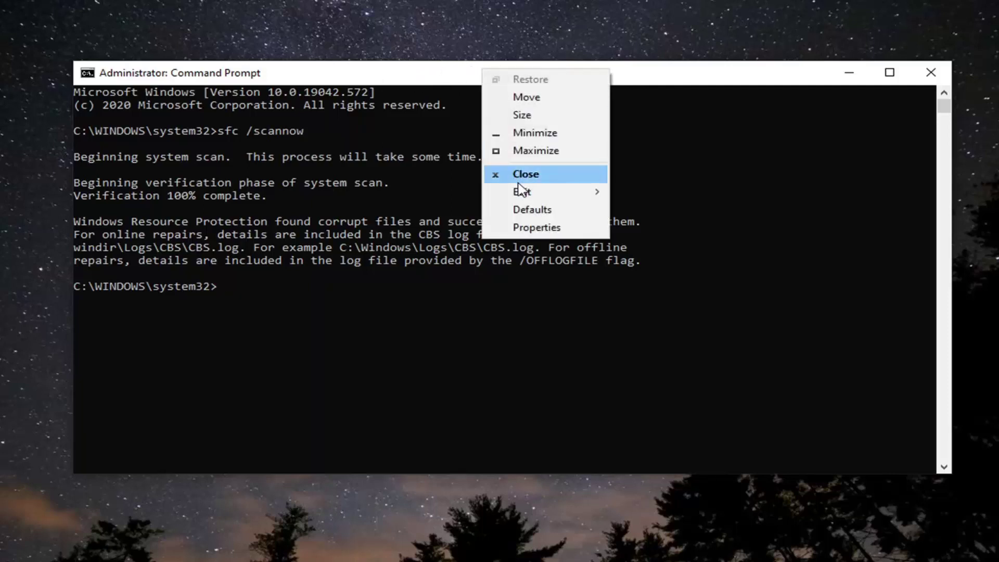
mouse_move(522, 192)
left_click(645, 227)
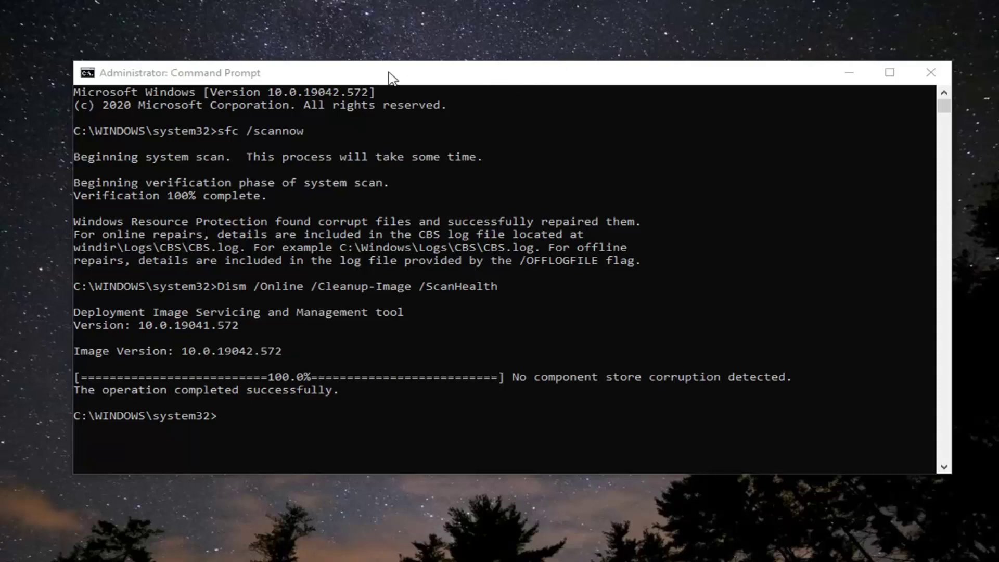
Try to run the pasted restore command "Dism /Online /Cleanup-Image /RestoreHealth." with its trailing period.
right_click(601, 72)
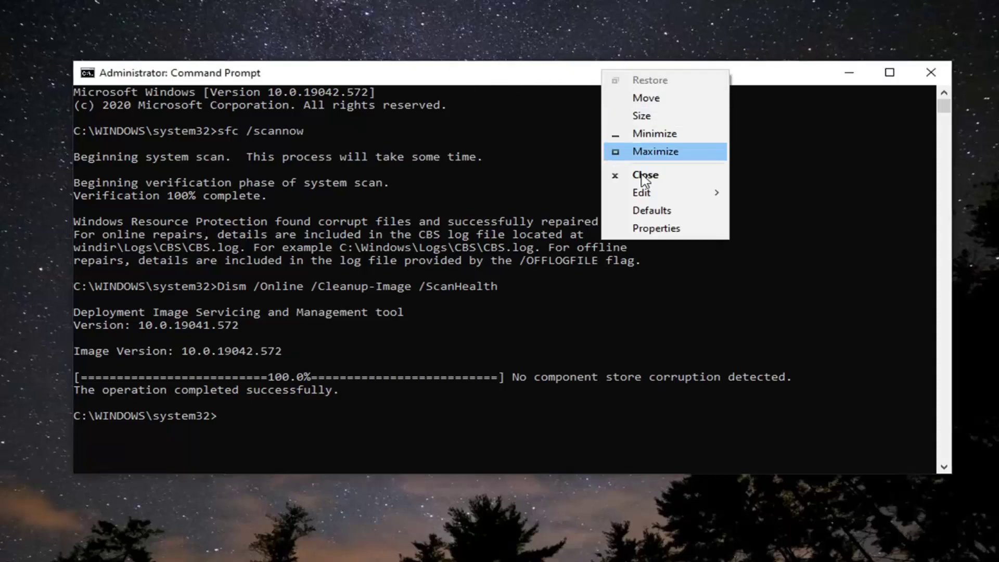
mouse_move(638, 197)
left_click(769, 229)
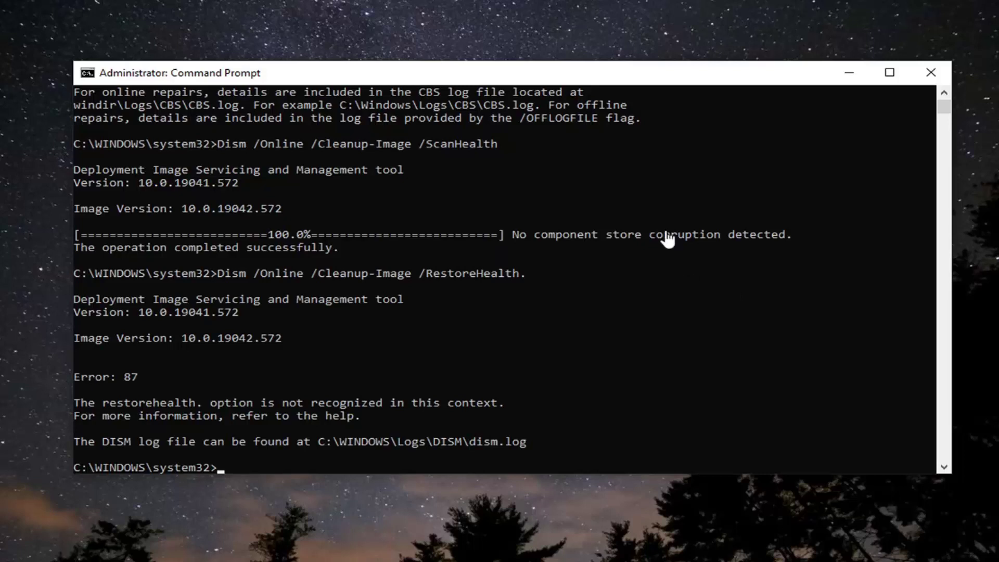
Paste and run DISM /Online /Cleanup-Image /RestoreHealth without a trailing period, and close Command Prompt once the restore finishes.
right_click(457, 79)
mouse_move(531, 198)
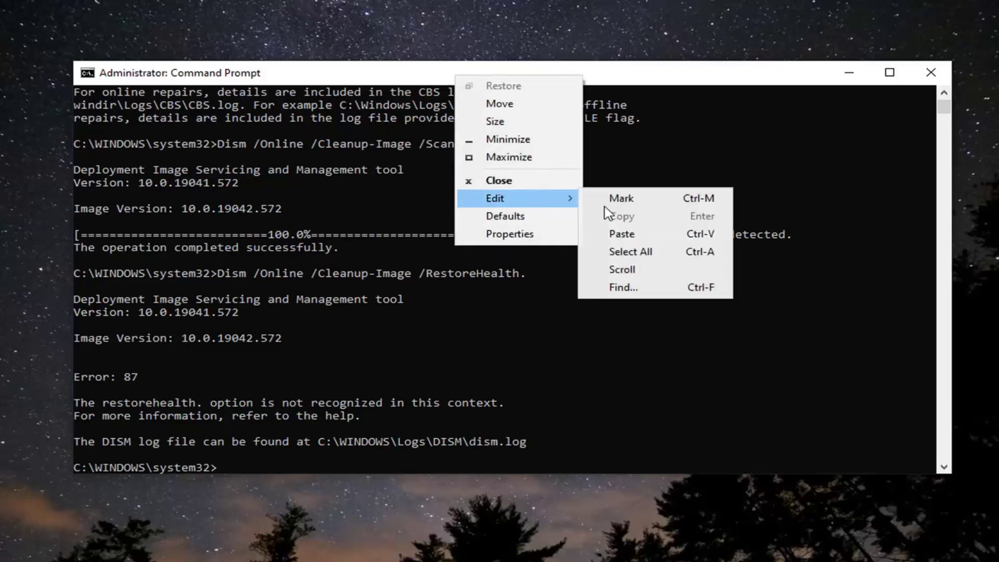
left_click(630, 237)
key("Return")
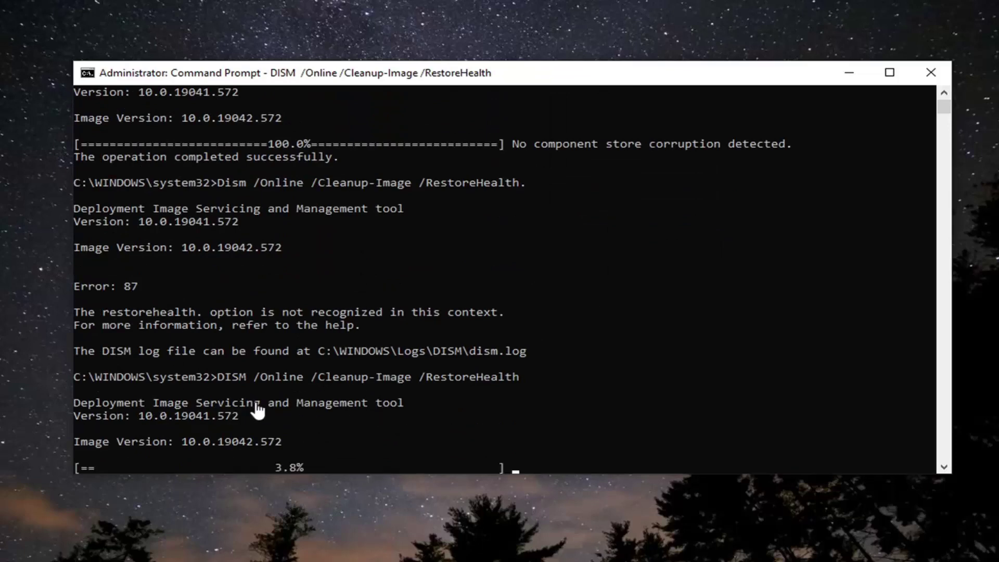
scroll(691, 399, "down", 1)
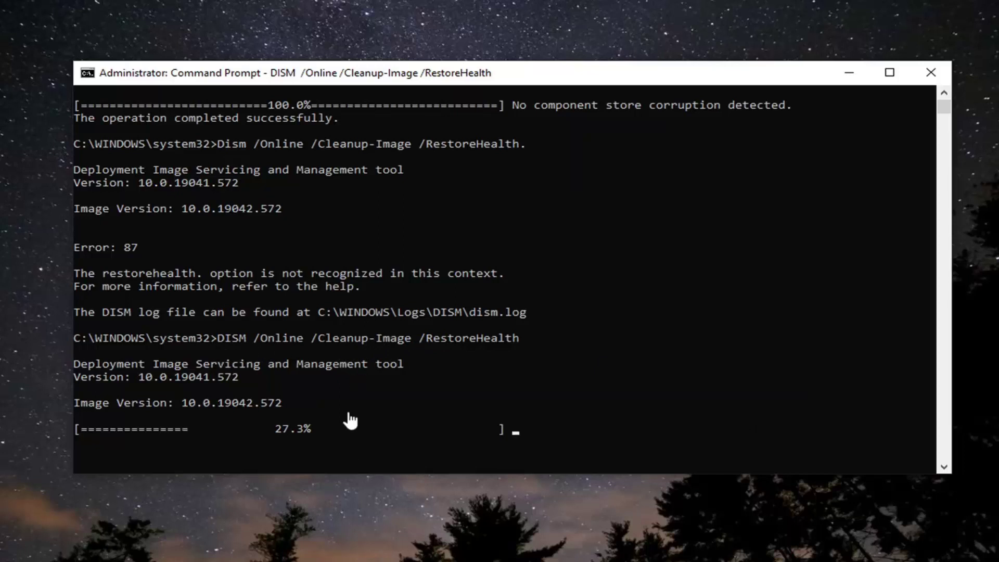
scroll(312, 346, "down", 1)
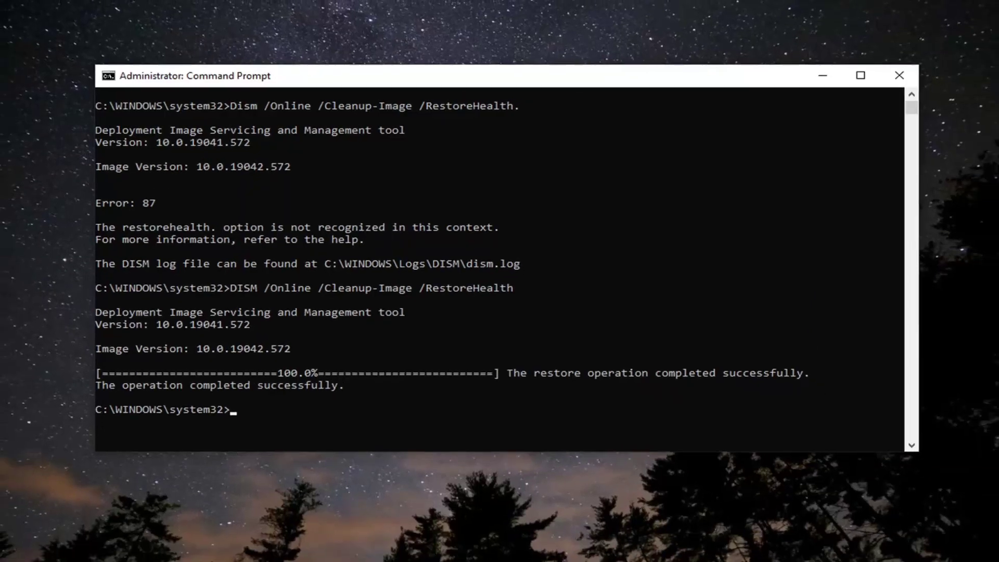
left_click(931, 72)
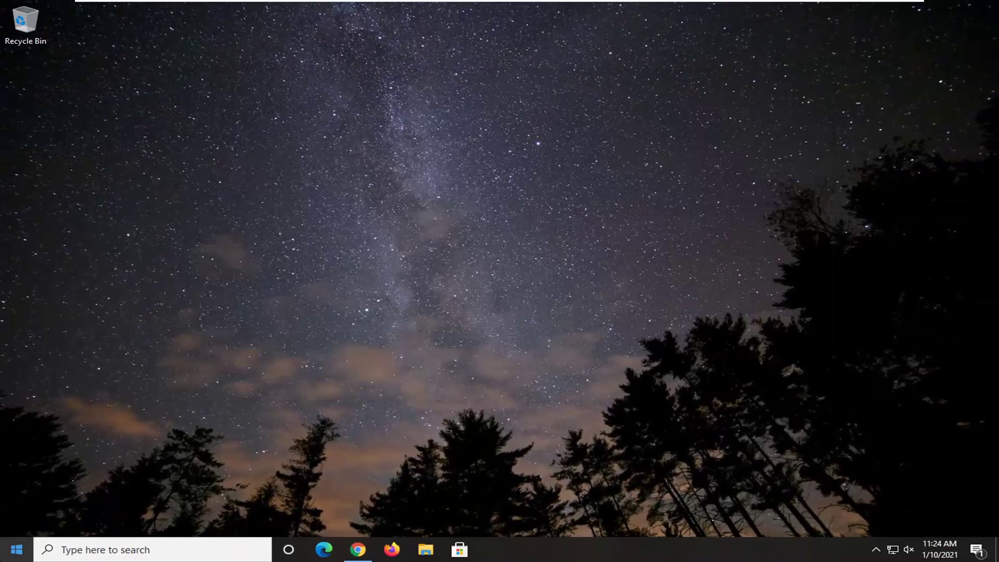
Restart the computer and postpone the device setup offered after sign-in.
left_click(20, 544)
left_click(17, 522)
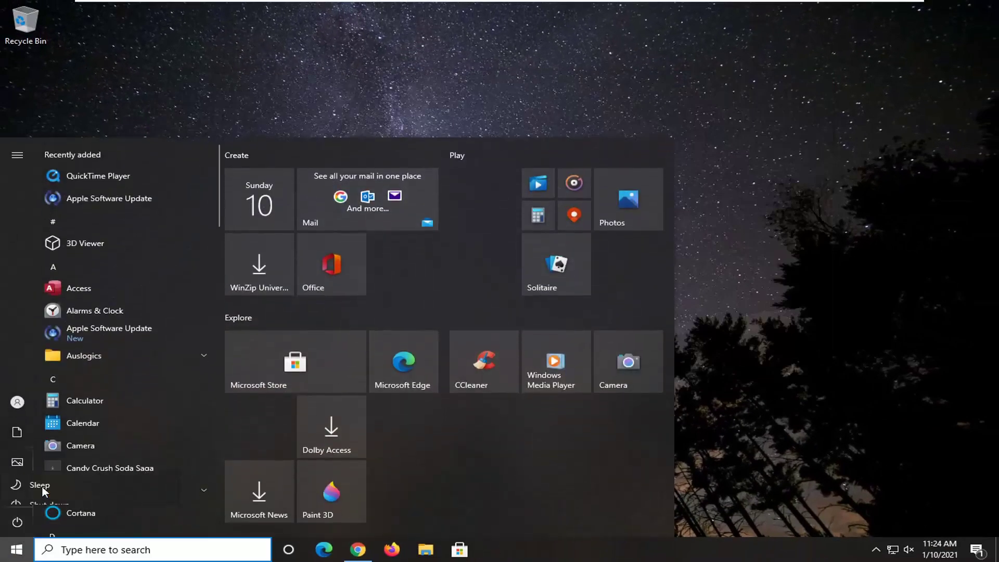
left_click(45, 492)
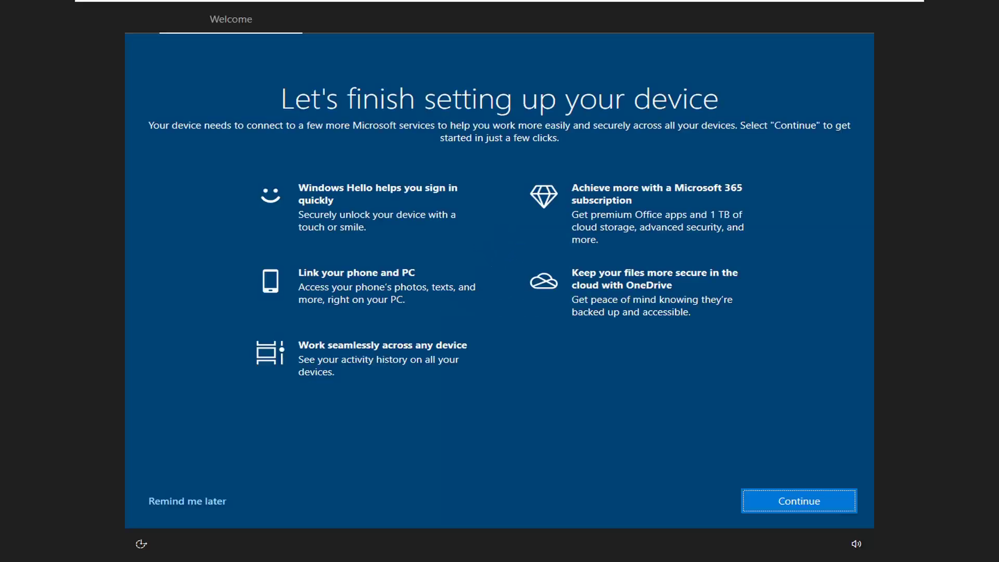
left_click(187, 501)
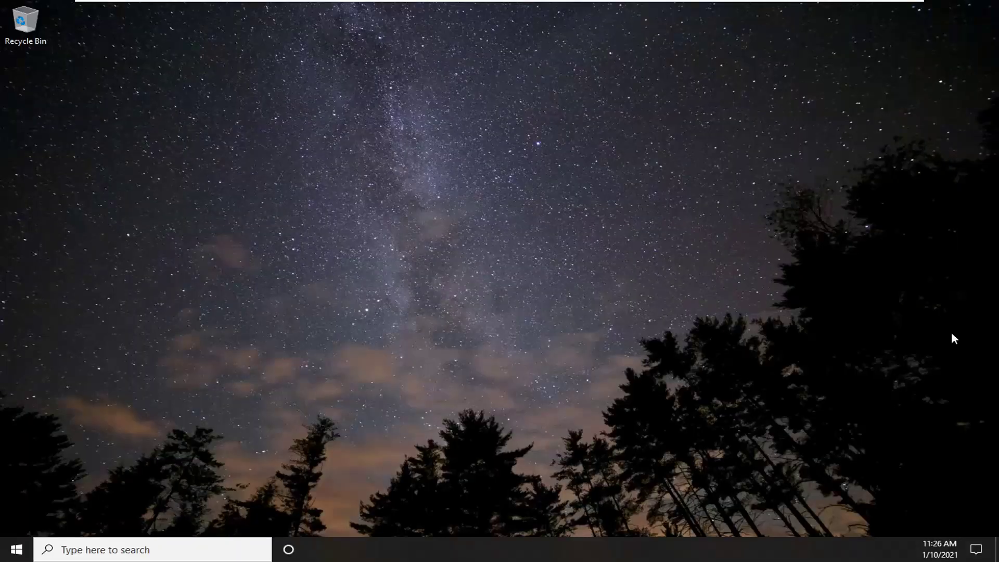